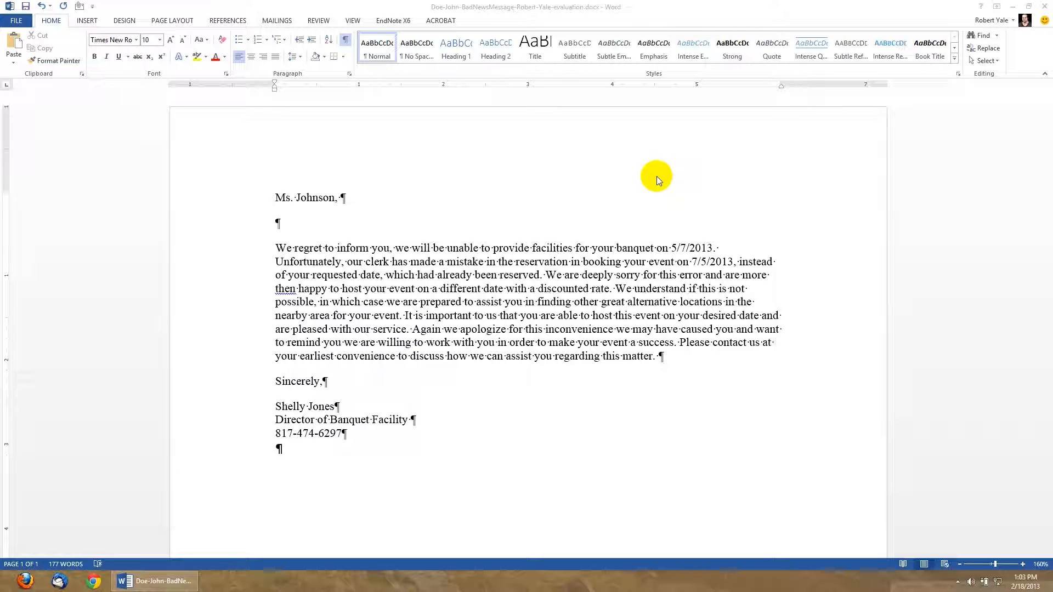
- Turn on Track Changes and replace the opening "We" of the letter's body with "I"
click(317, 21)
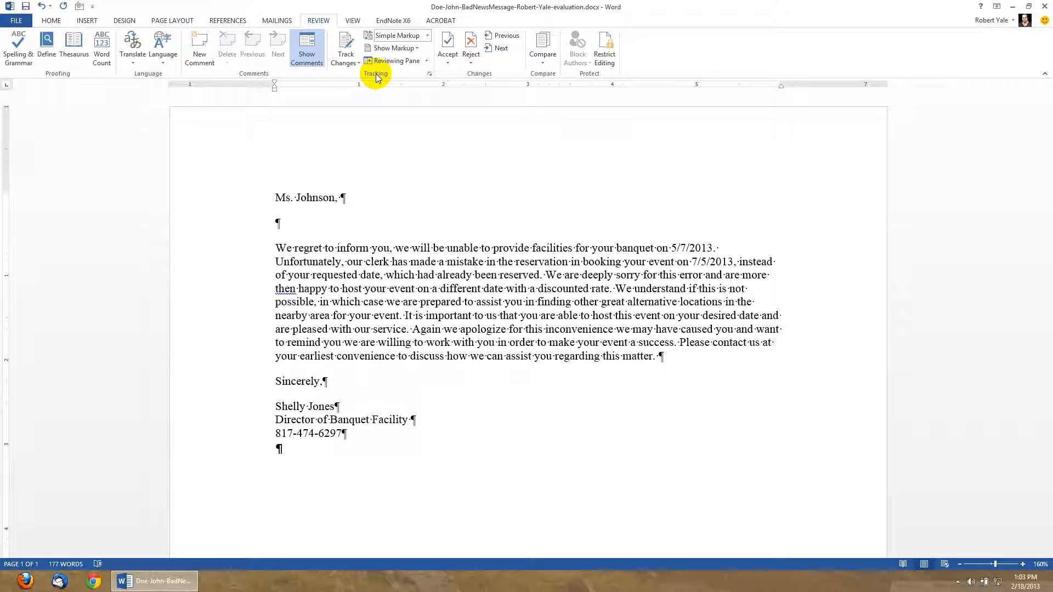
click(345, 44)
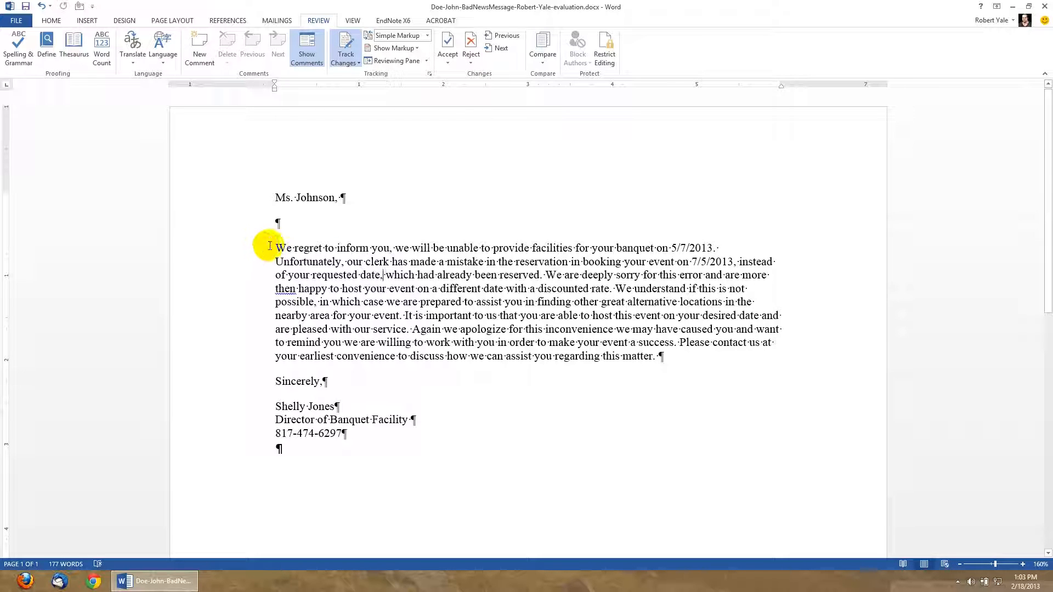
drag(292, 251, 272, 252)
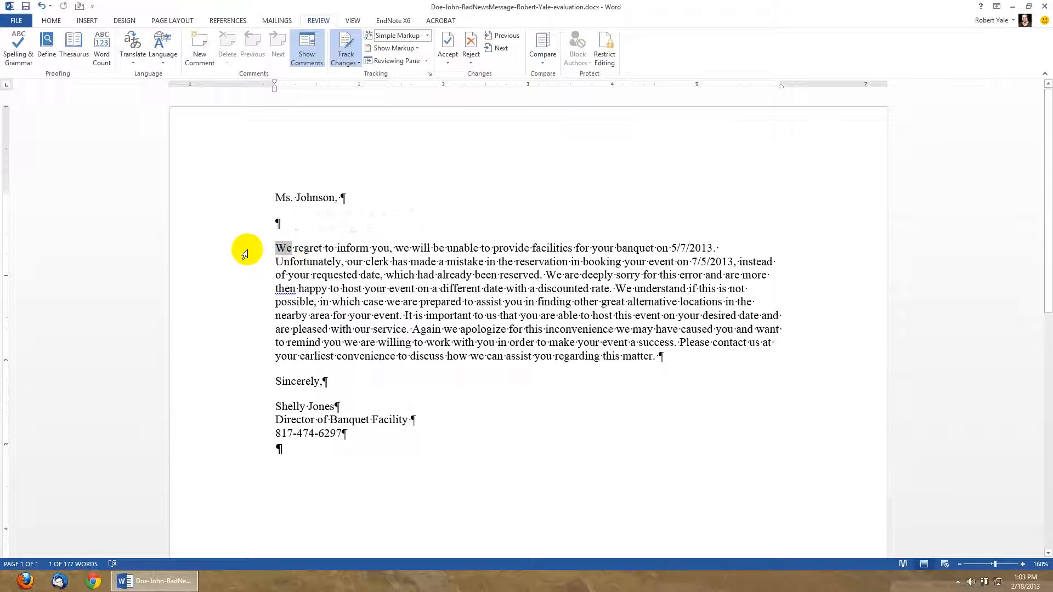
text(I)
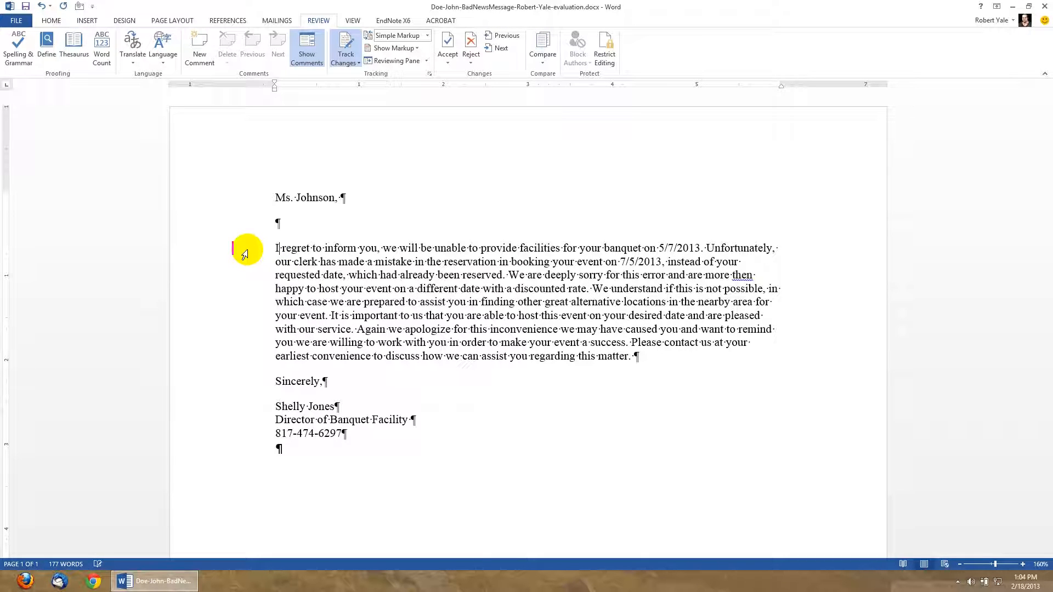
- Replace the comma and "we" after "inform you" in the first sentence with "that we"
key(Left)
key(Left)
key(Left)
key(Left)
key(Left)
key(Left)
key(BackSpace)
key(BackSpace)
key(BackSpace)
key(BackSpace)
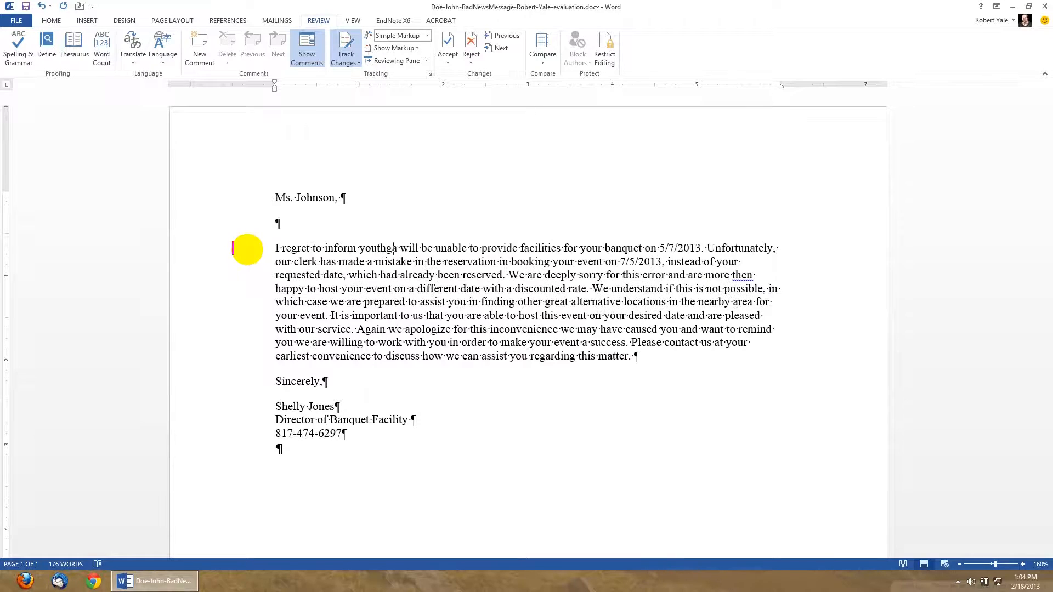
text(that we)
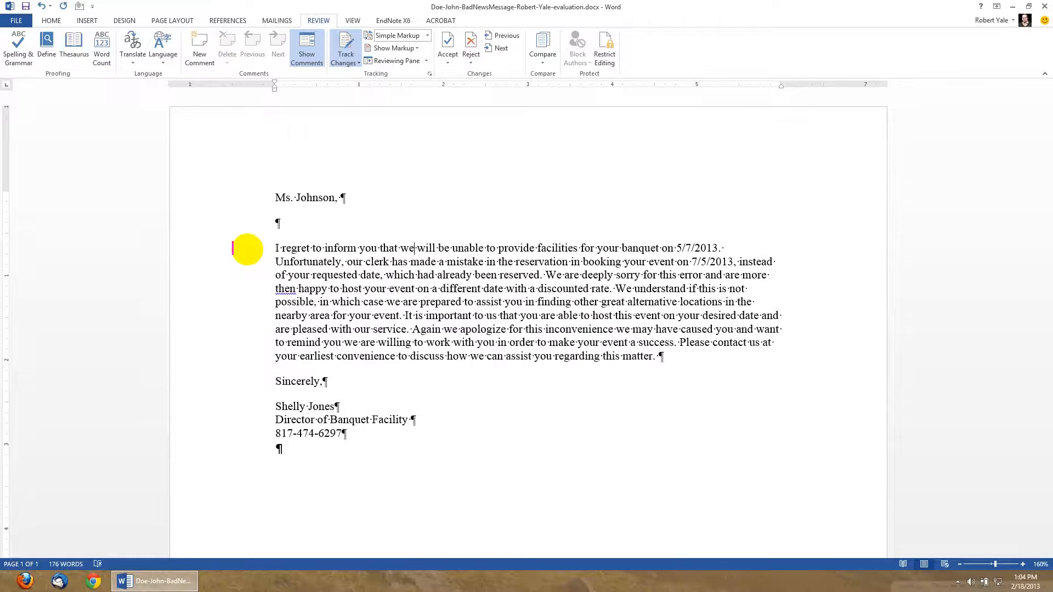
- Delete the word "has" before "made a mistake" in the second sentence
click(391, 262)
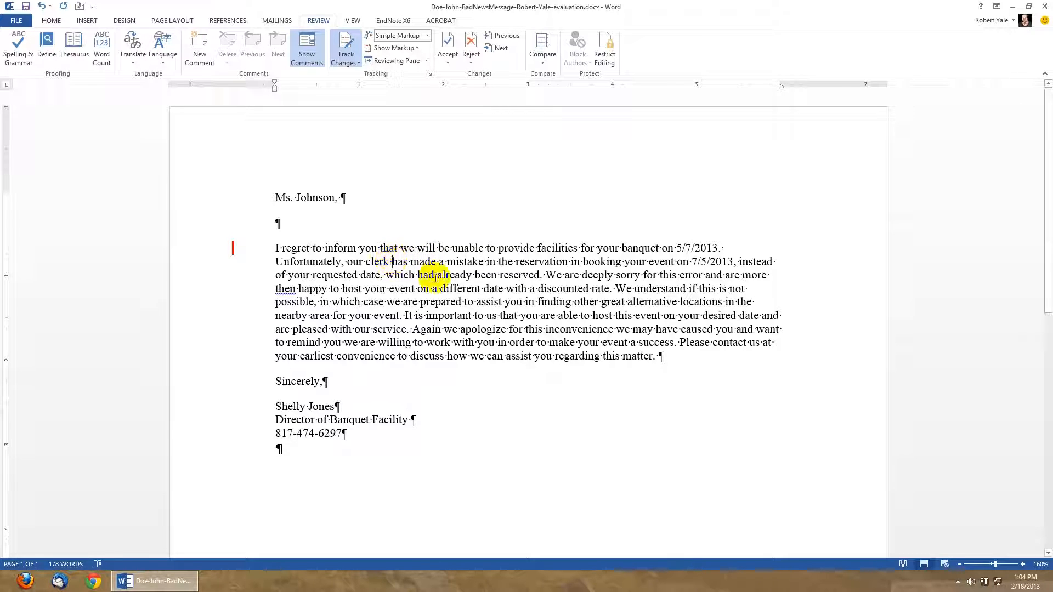
key(Delete)
key(Delete)
key(Delete)
key(Delete)
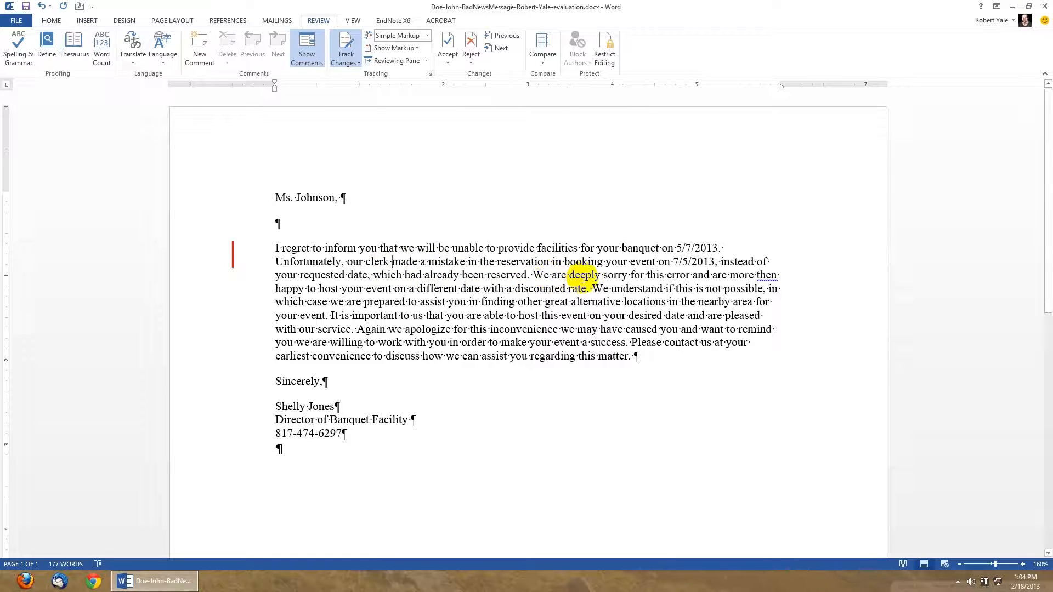
- Reword the apology sentence to begin "I am deeply sorry" and to read "am more than happy"
drag(535, 275, 566, 275)
text(I am)
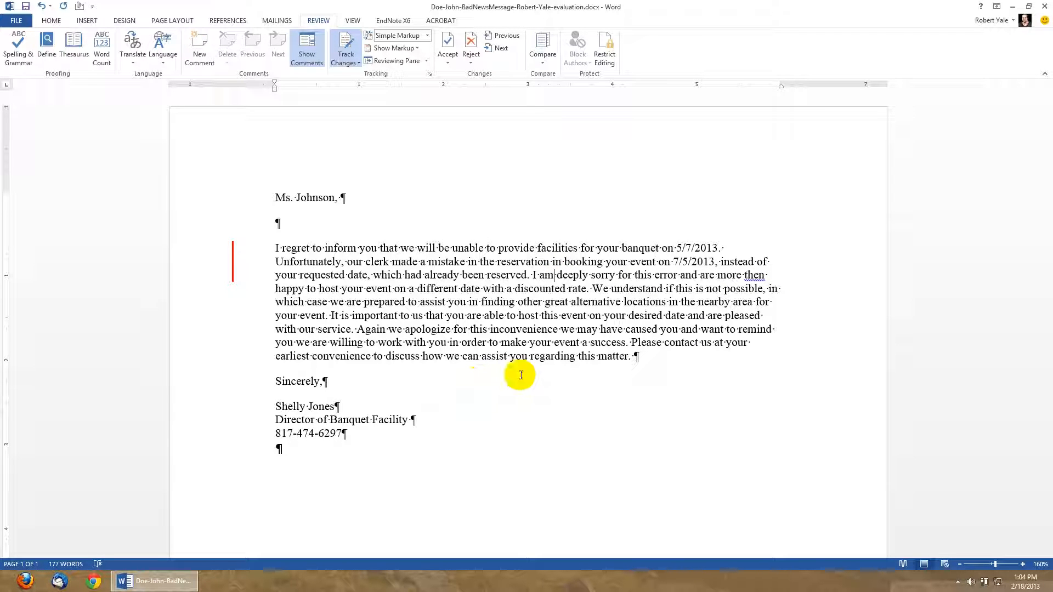
double_click(703, 276)
text(am)
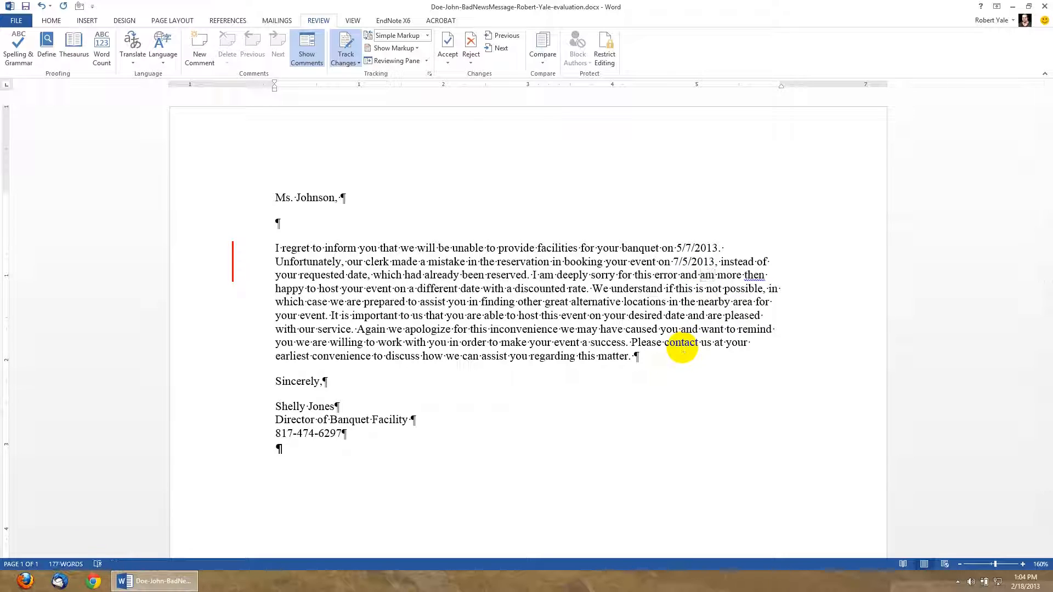
double_click(759, 274)
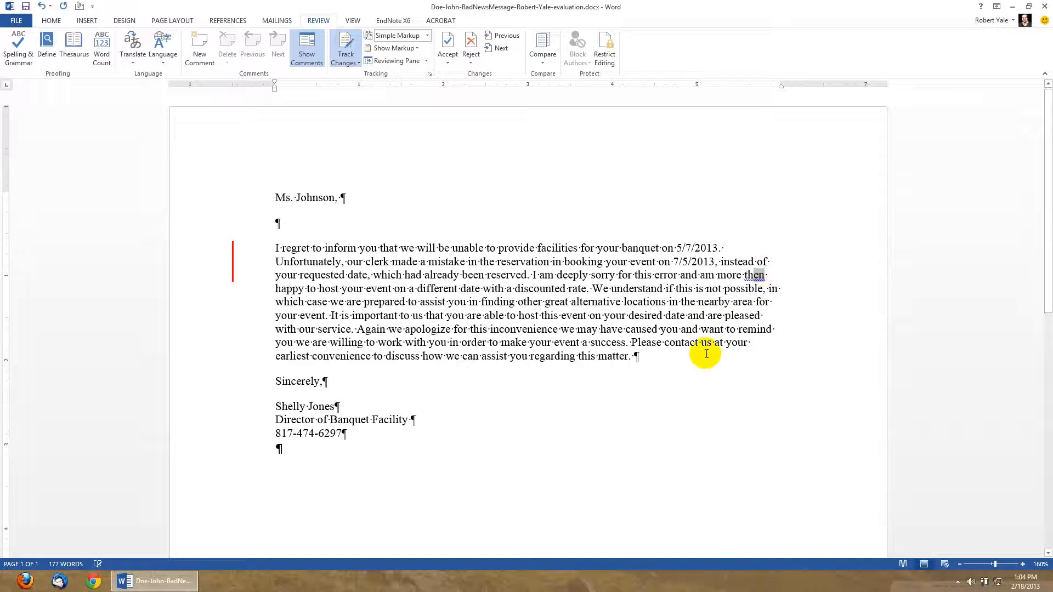
text(than)
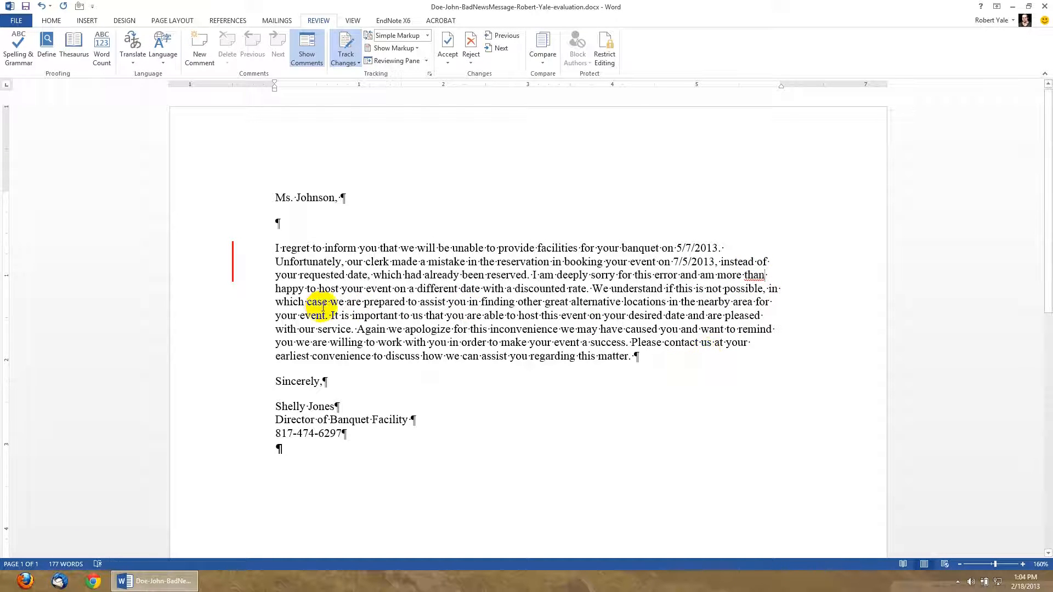
- Change the next sentence to read "I understand" and "in which case I am prepared"
double_click(600, 288)
text(I)
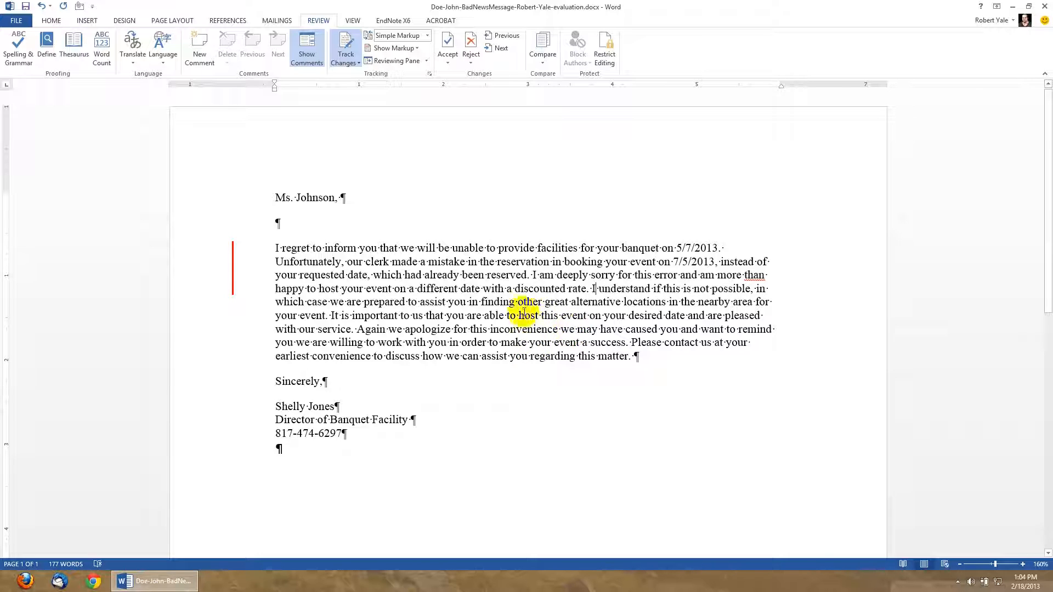
drag(331, 302, 354, 306)
text(I am)
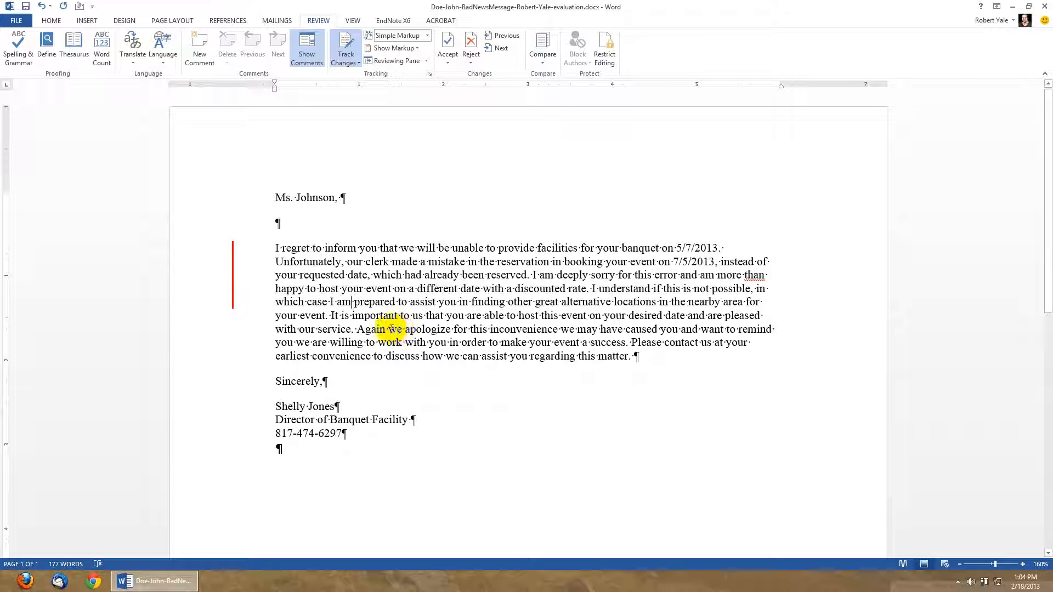
- Change "Again we apologize" to "Again, I apologize"
double_click(395, 330)
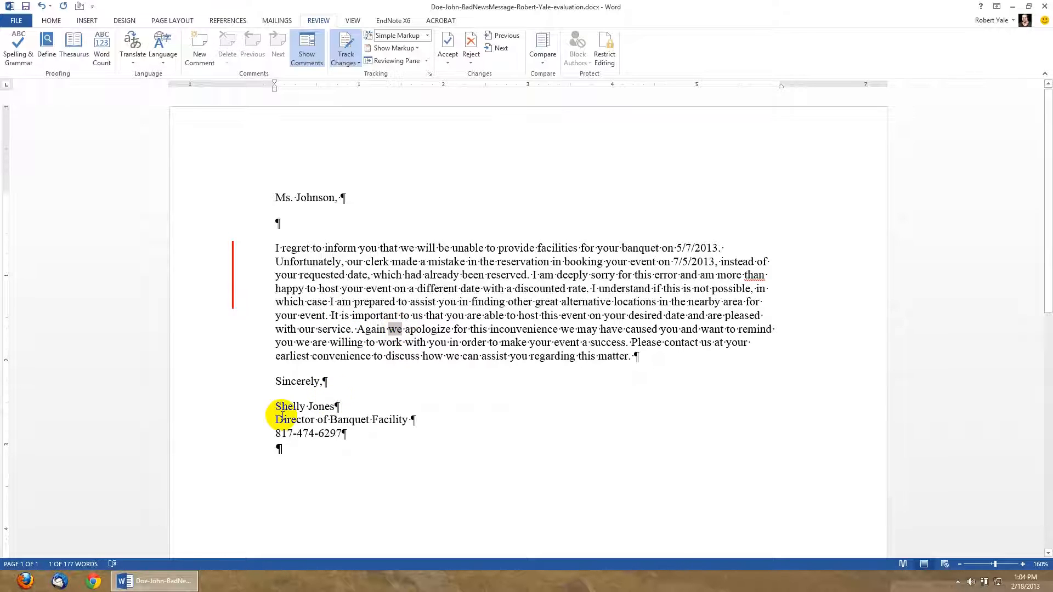
text(I)
key(Left)
key(Left)
text(,)
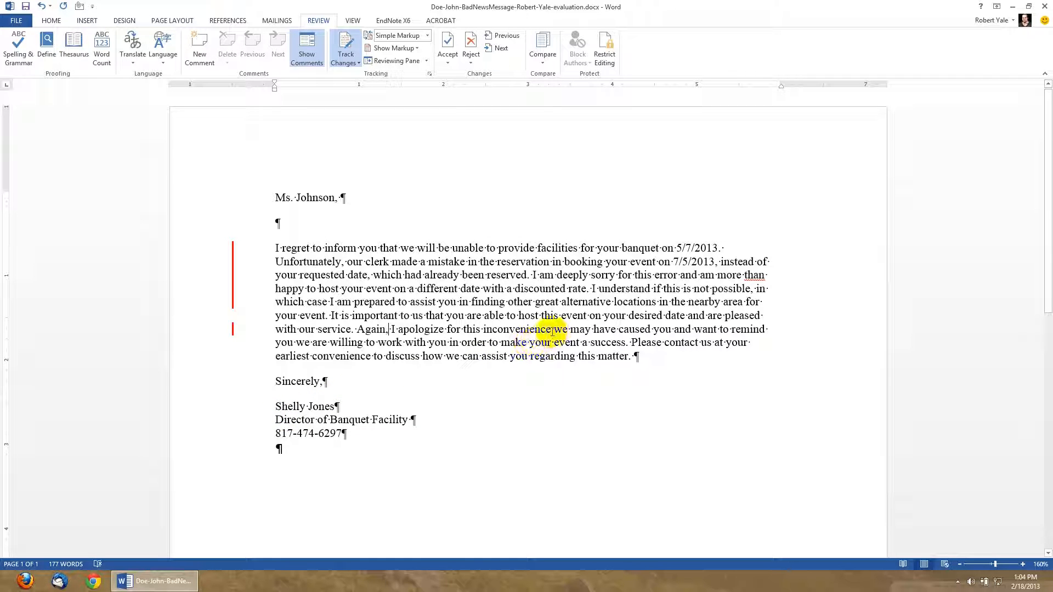
- Start a new paragraph at "Again," and remove the trailing spaces after "matter." and "service."
click(357, 329)
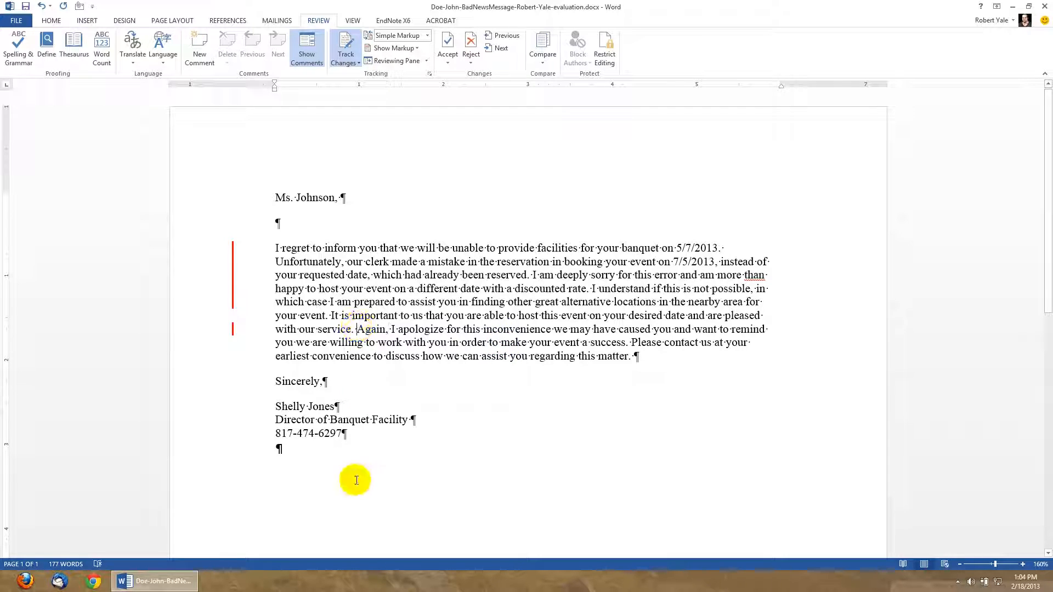
key(Return)
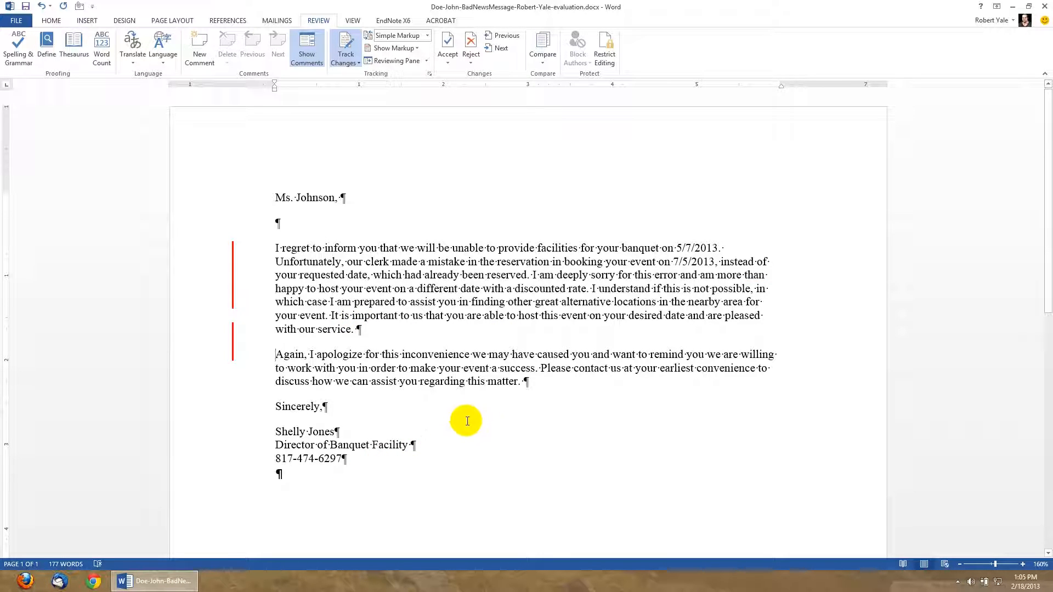
click(525, 383)
key(BackSpace)
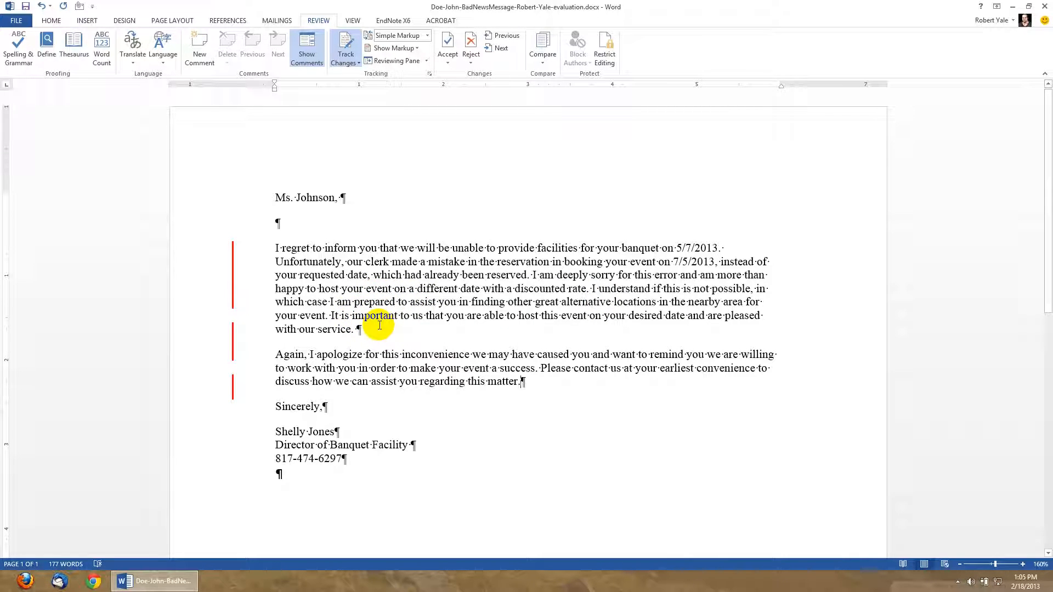
key(BackSpace)
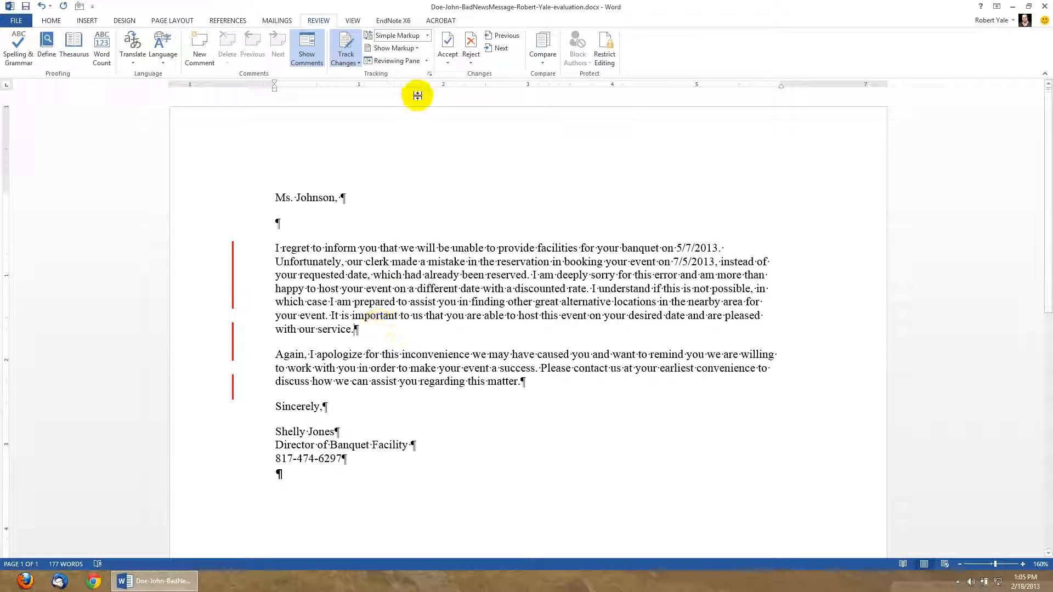
- Compare the letter in the All Markup, No Markup and Original views, then return to All Markup
click(426, 35)
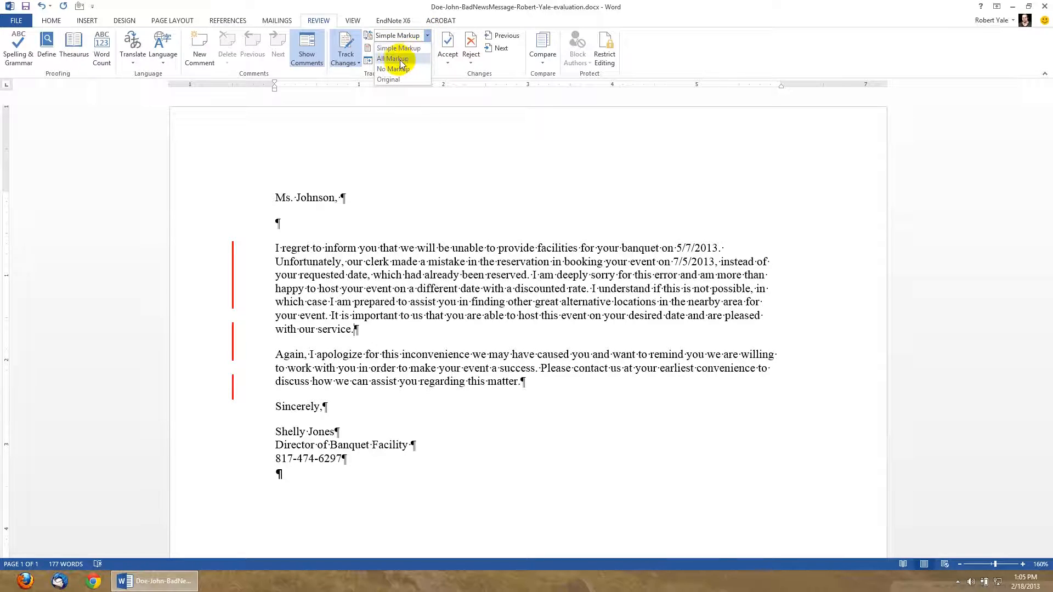
click(398, 59)
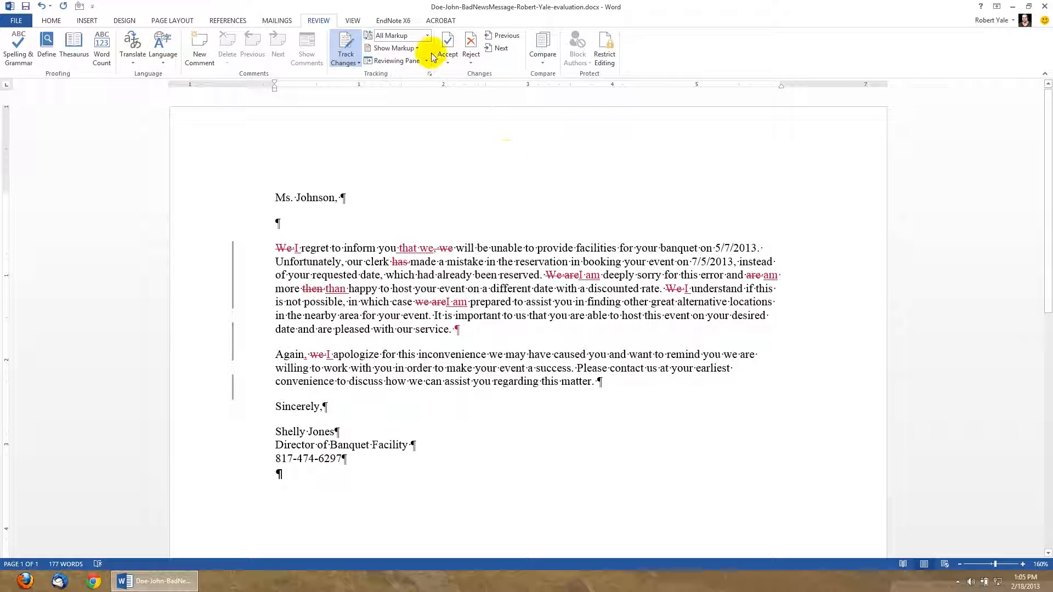
click(428, 37)
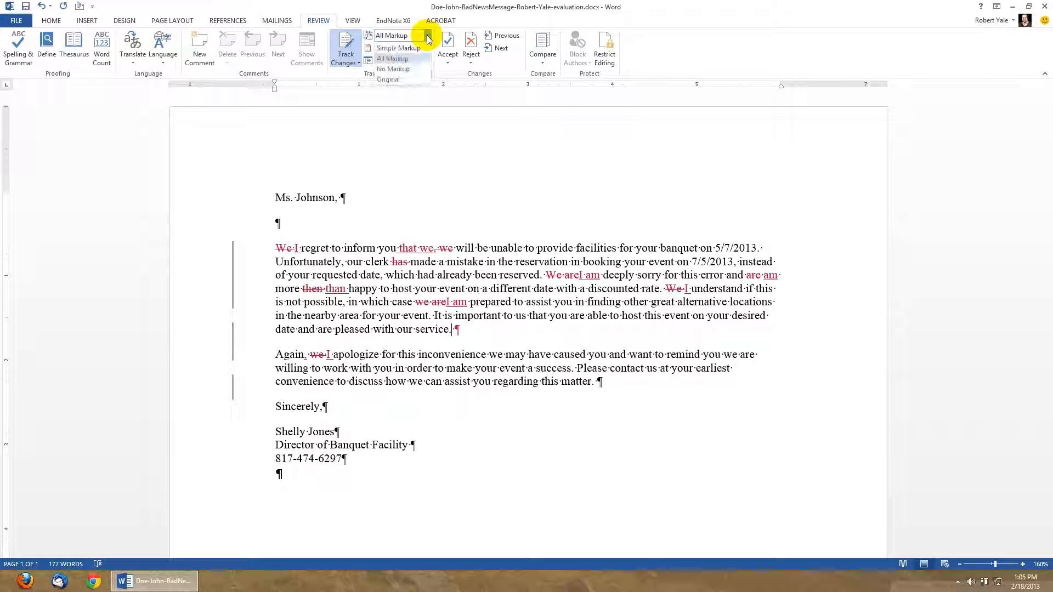
click(406, 69)
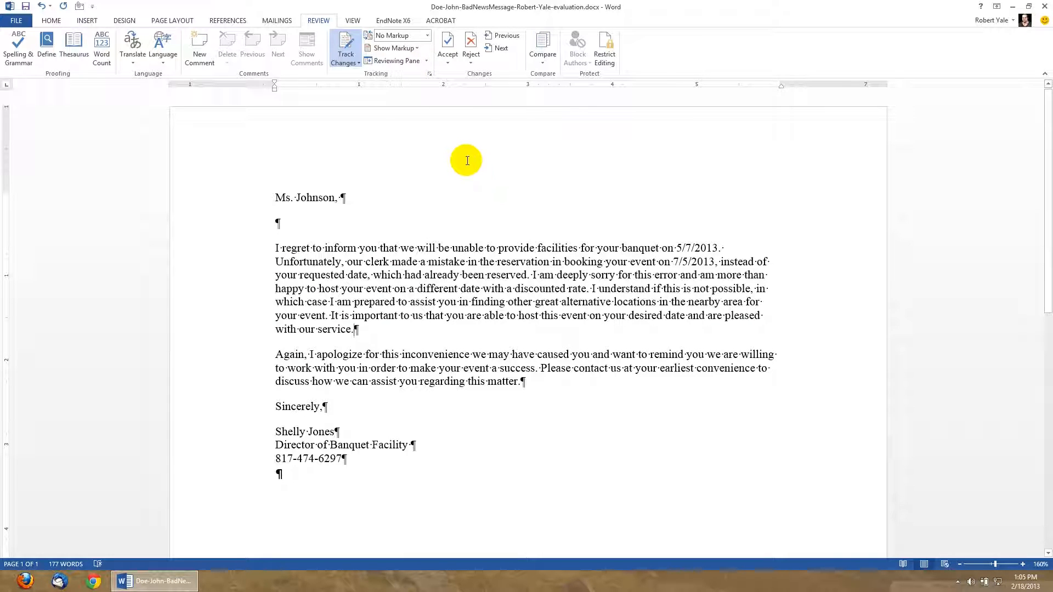
click(428, 37)
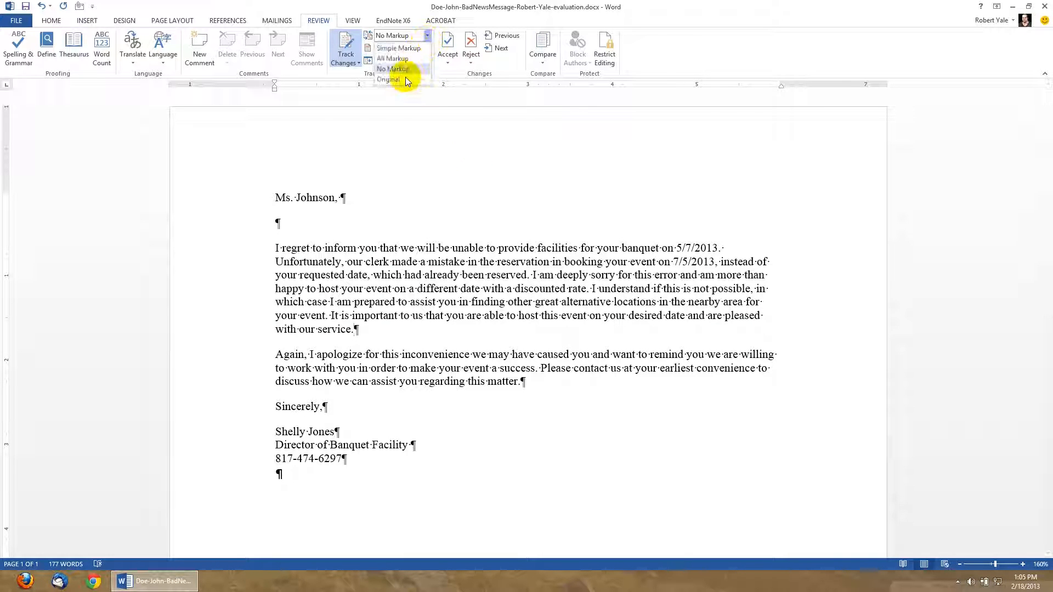
click(401, 79)
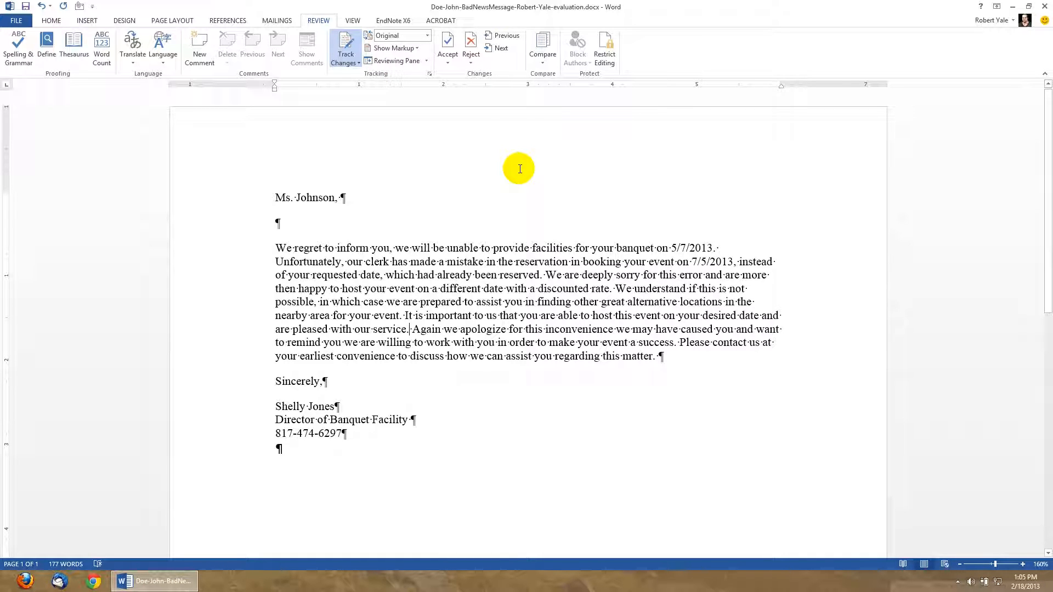
click(428, 36)
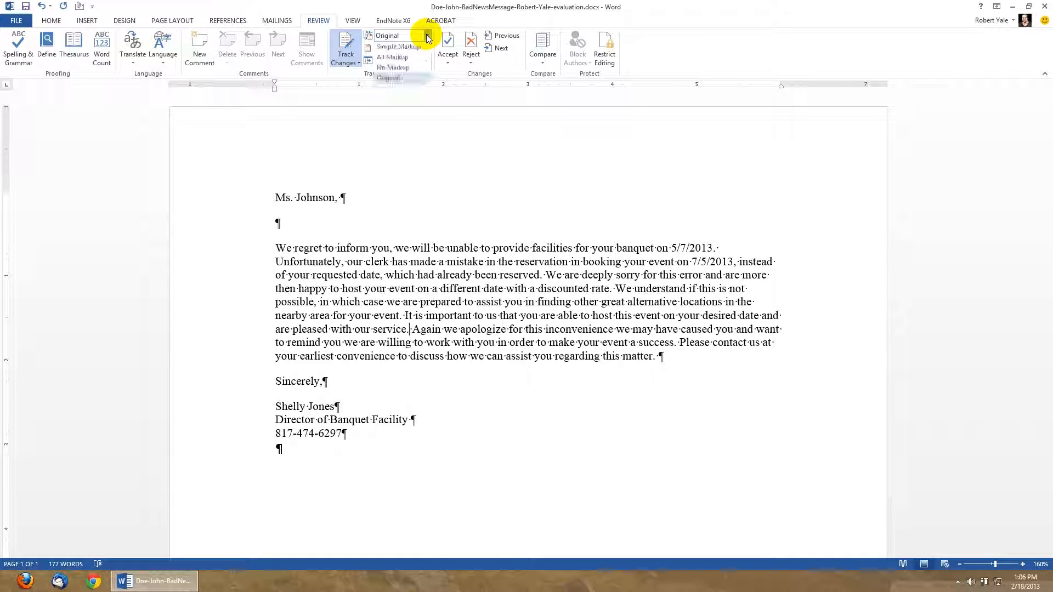
click(408, 58)
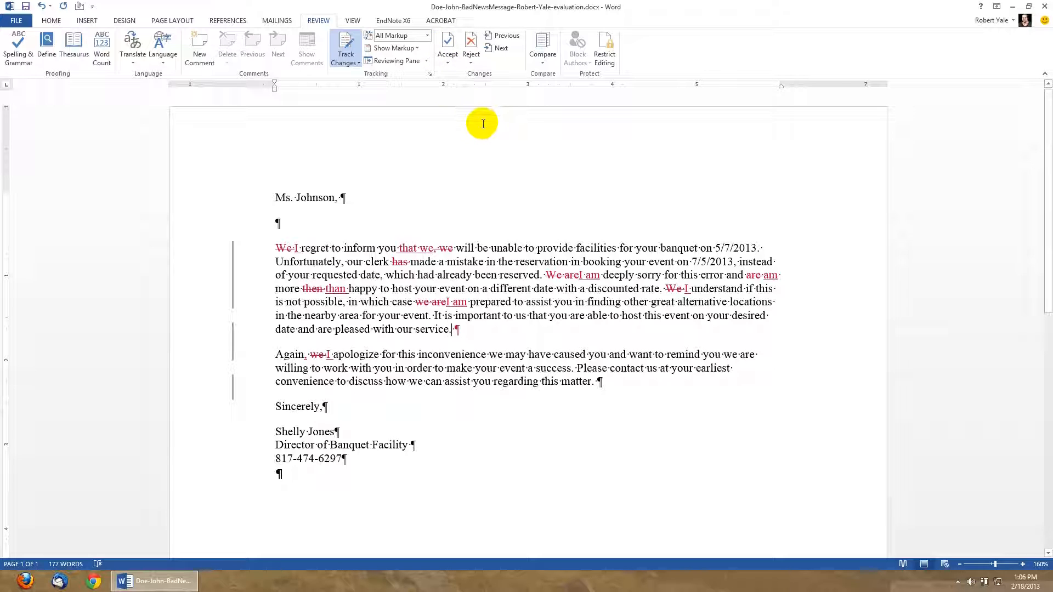
- Starting from the salutation, accept the tracked changes one by one through the deletion of "has"
click(300, 198)
click(497, 48)
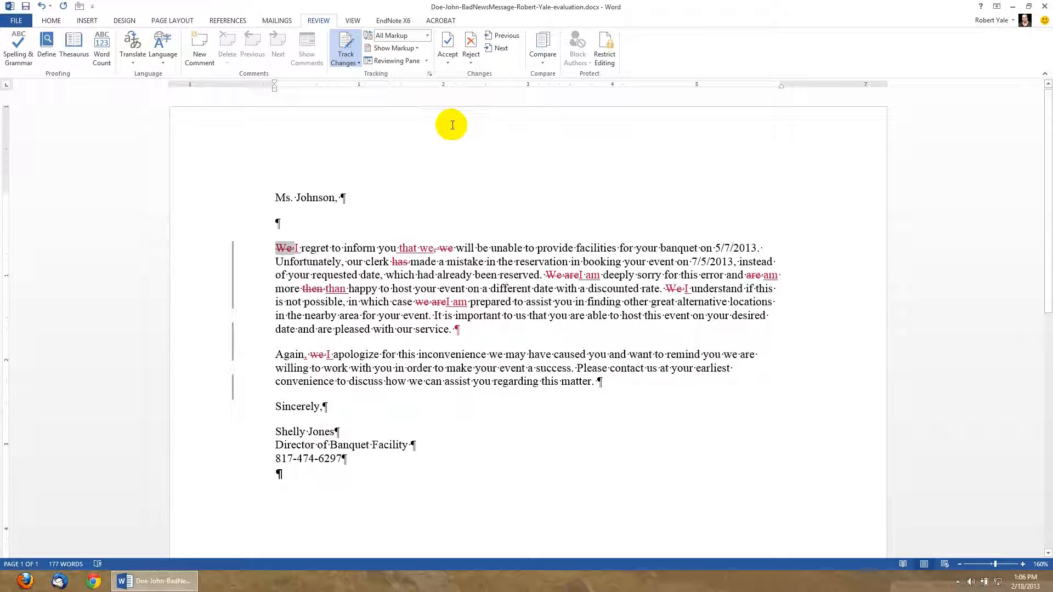
click(447, 44)
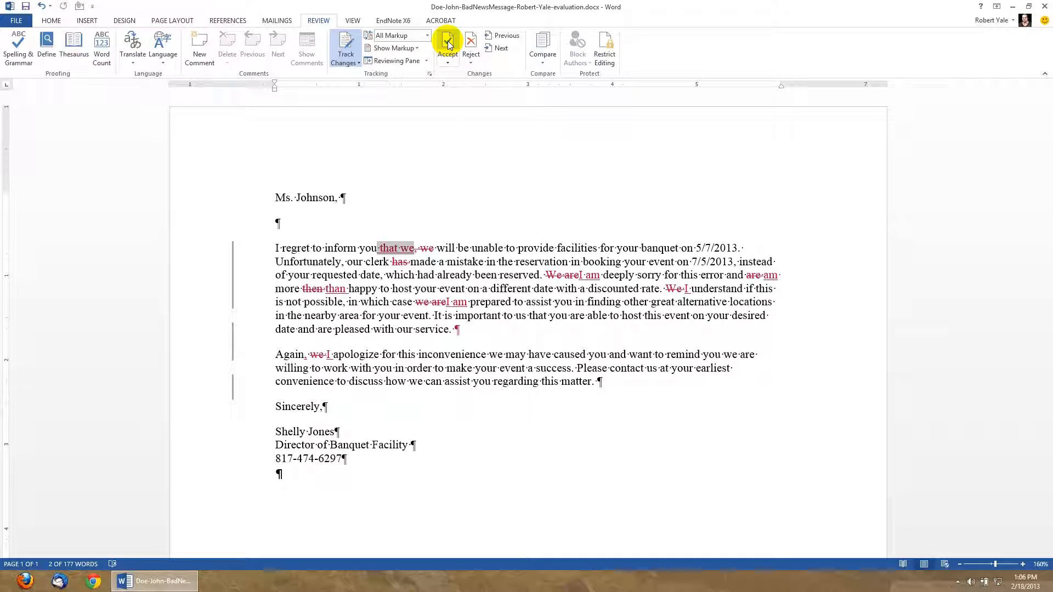
click(448, 44)
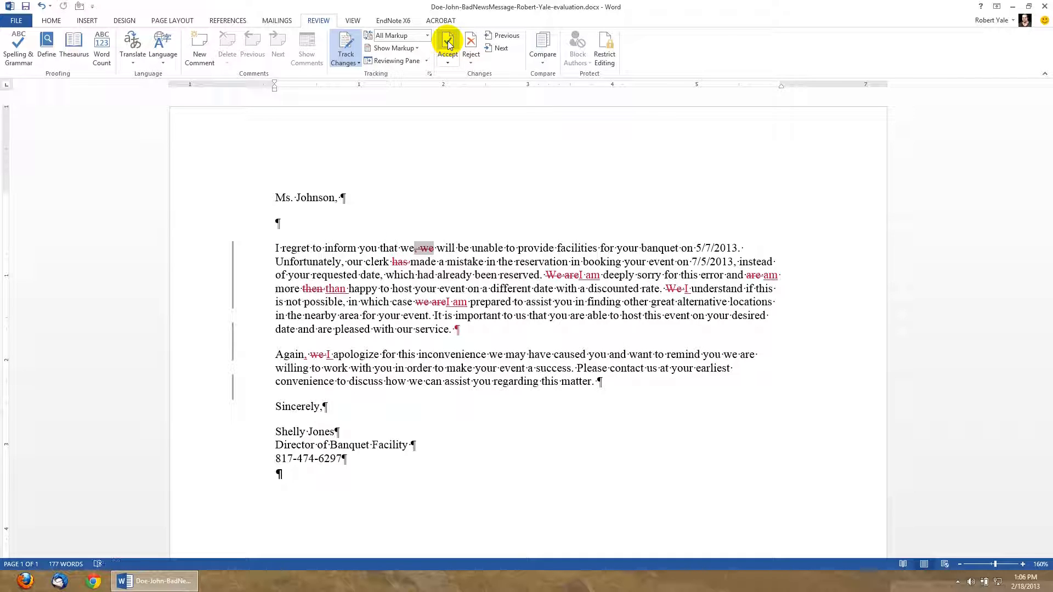
click(448, 44)
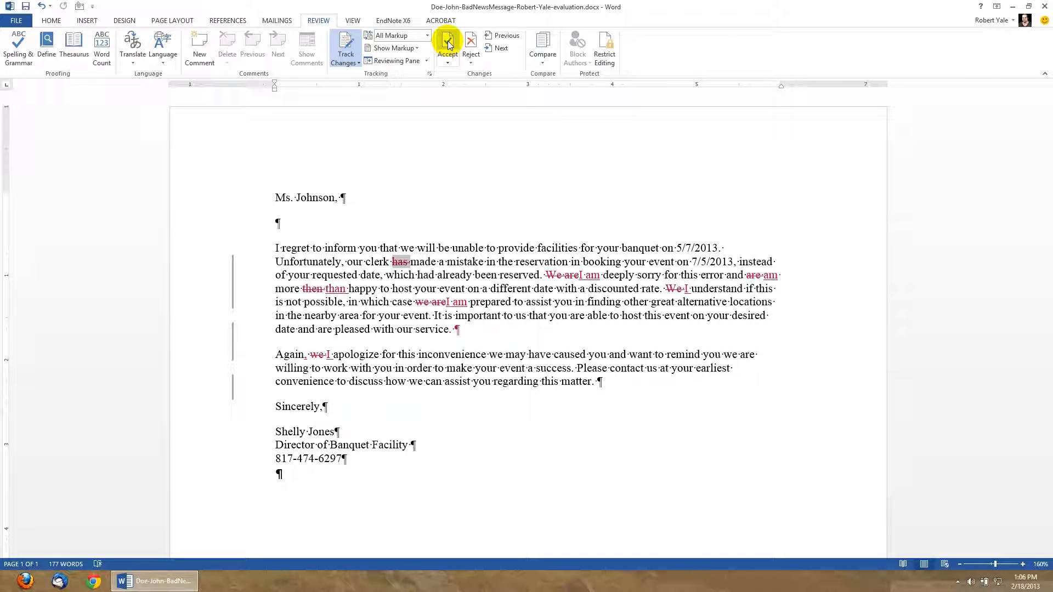
click(448, 44)
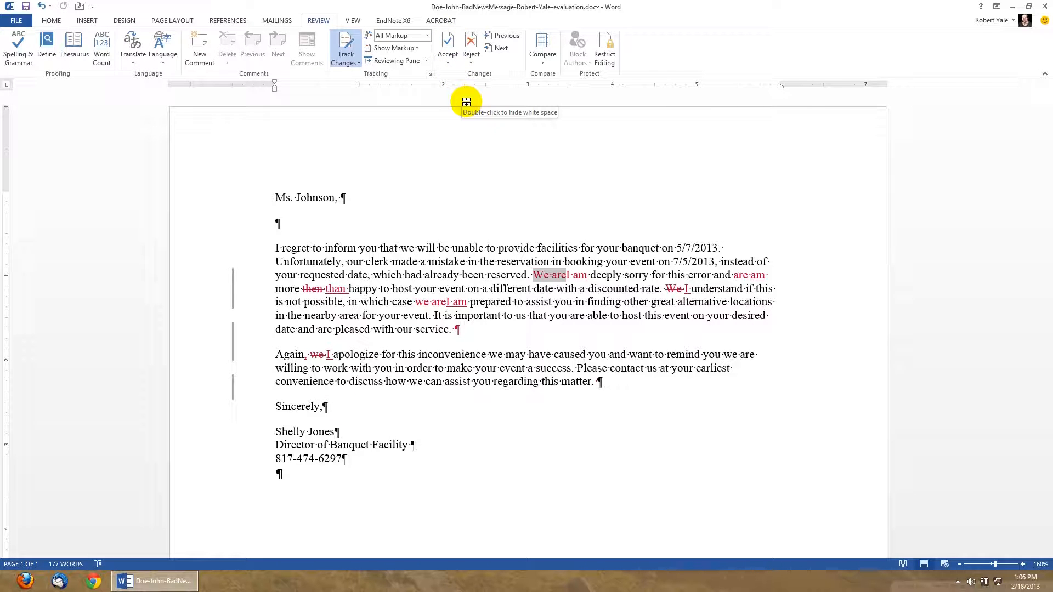
- Reject the tracked changes that replace "We are" with "I am" and "are" with "am" in the apology sentence
click(471, 42)
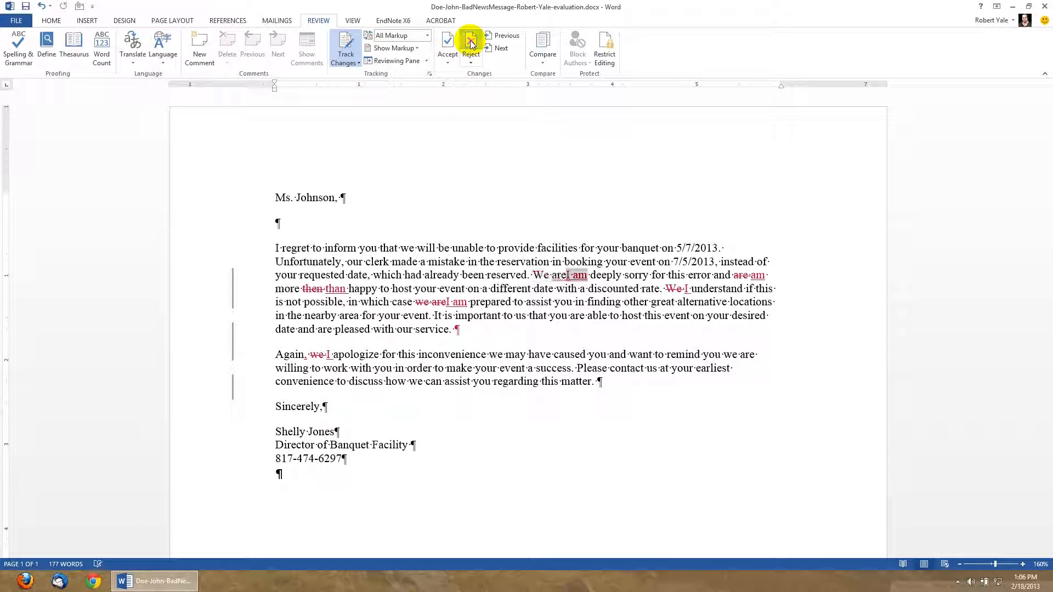
click(471, 43)
click(471, 43)
click(471, 43)
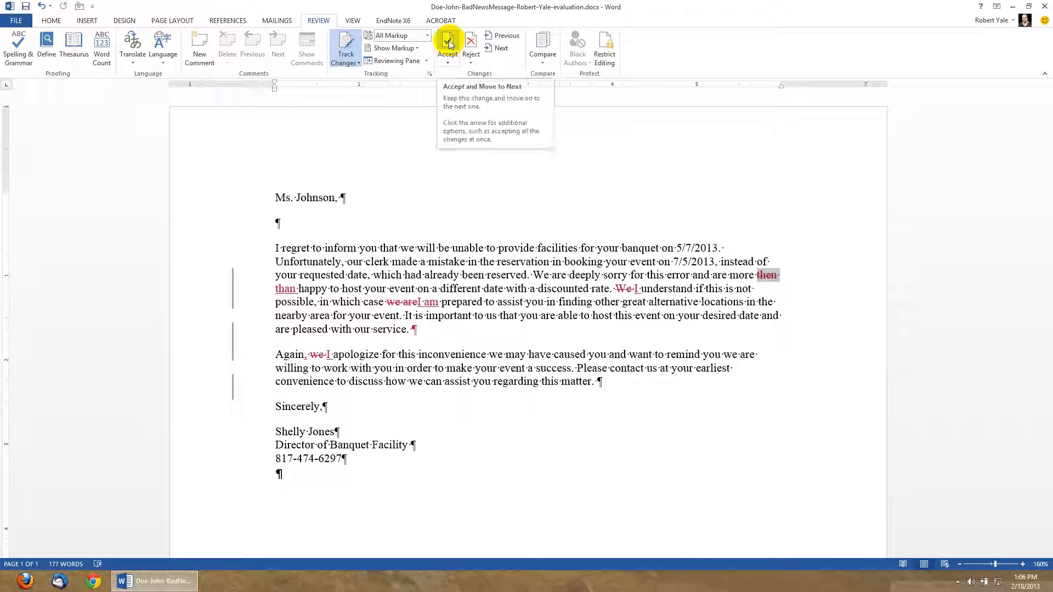
- Accept all remaining tracked changes one by one, from the replacement of "then" with "than" through the trailing space after "matter."
click(448, 44)
click(449, 44)
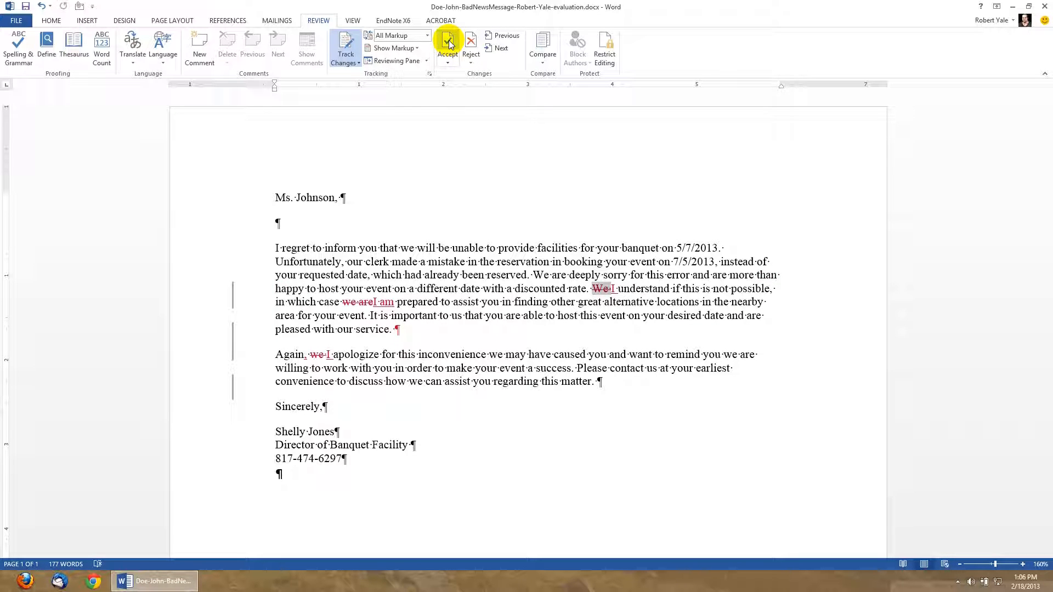
click(449, 43)
click(449, 44)
click(449, 44)
click(449, 44)
click(449, 44)
click(448, 44)
click(449, 44)
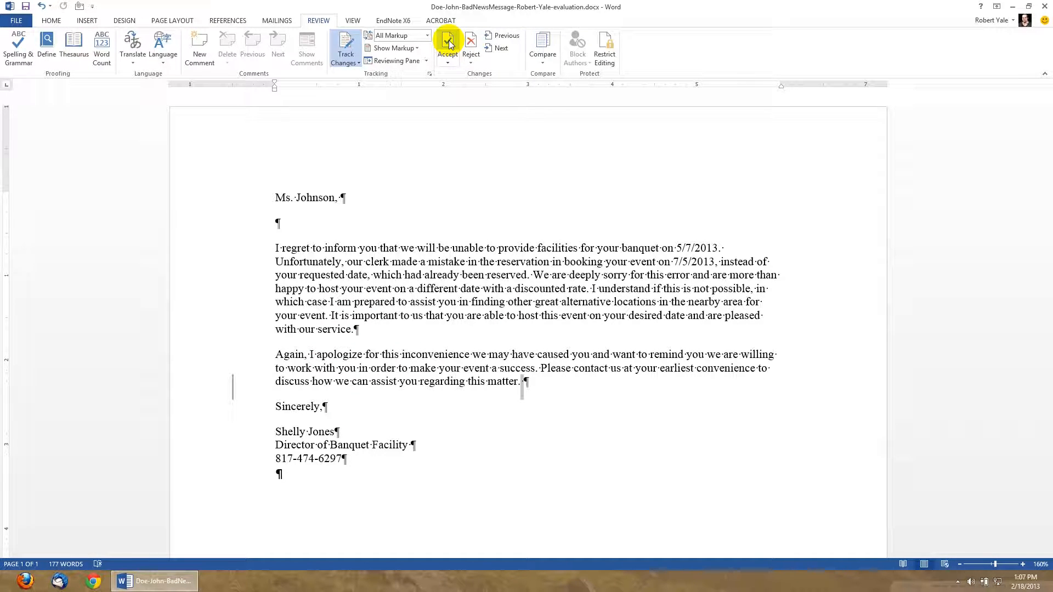
click(448, 44)
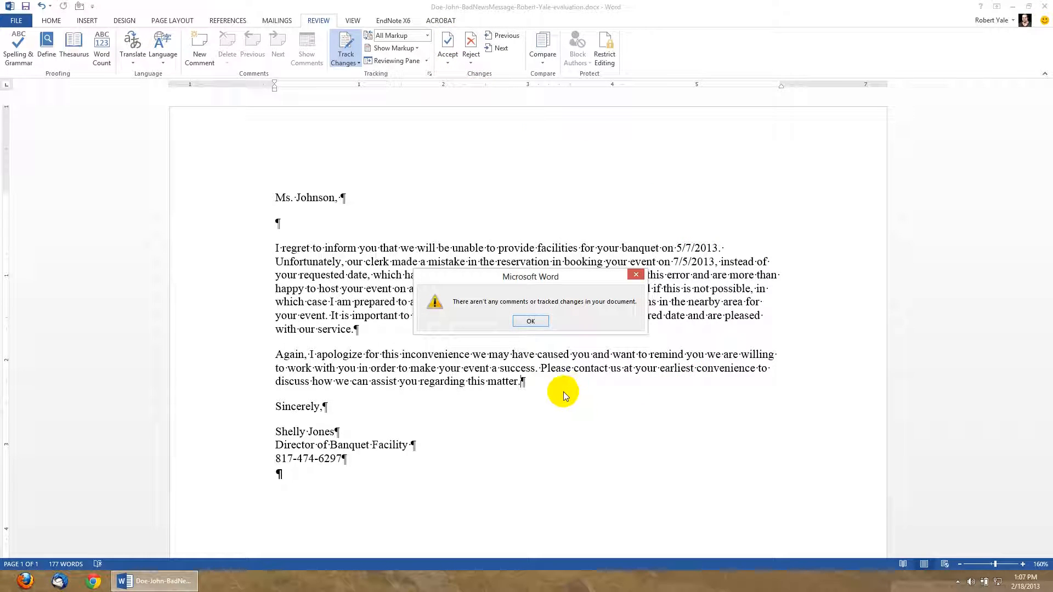
click(531, 324)
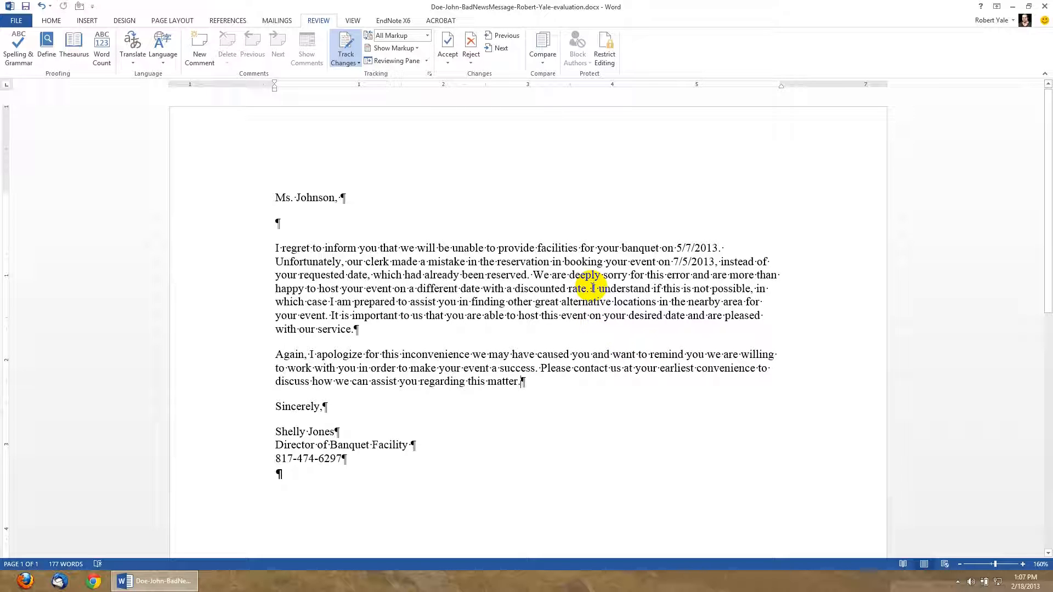
- Comment on the "I understand" sentence: "It would demonstrate more goodwill in this case if you proactively assisted the customer with finding an alternative location. Perhaps do"
drag(593, 288, 330, 316)
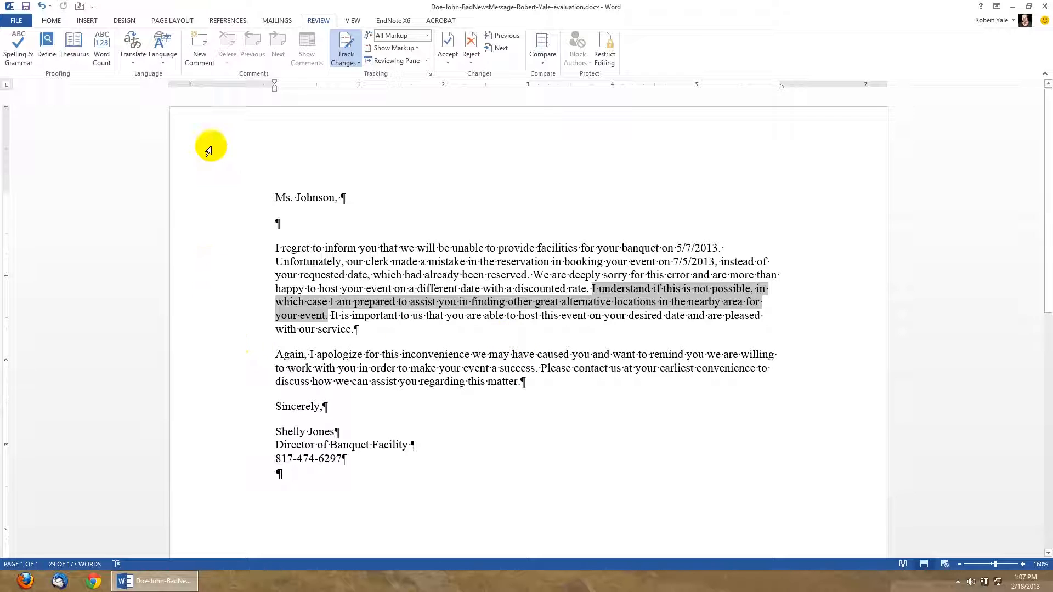
click(196, 41)
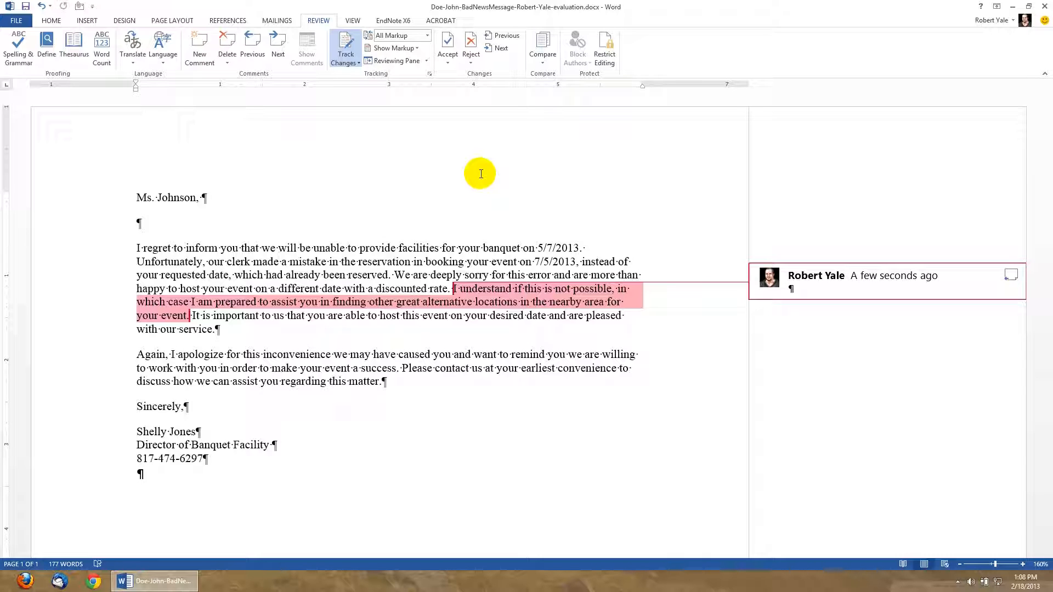
text(It would demonstrate more goodwi)
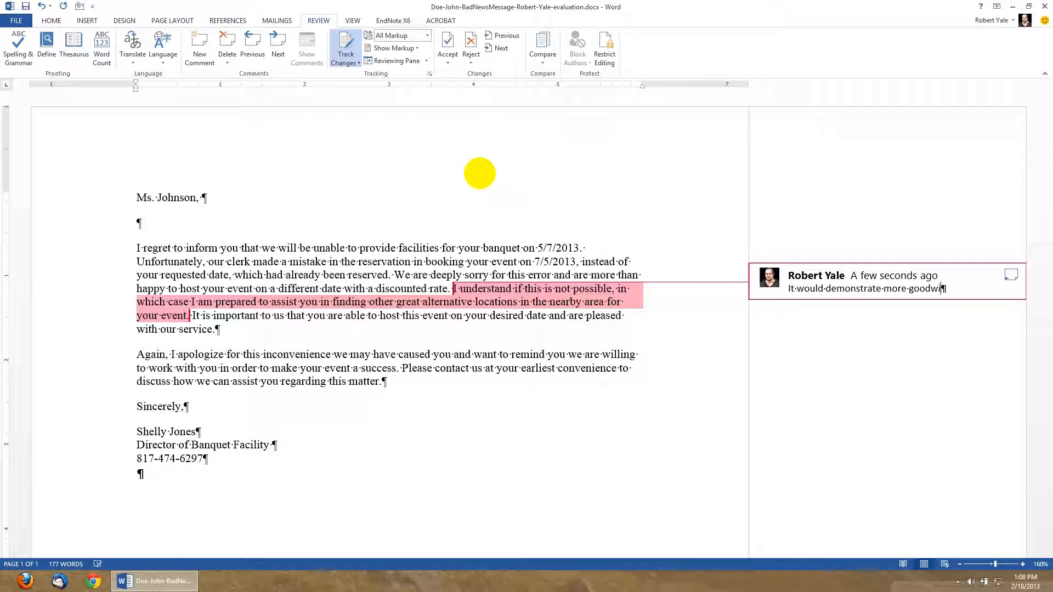
text(ll in this case if you proactively a)
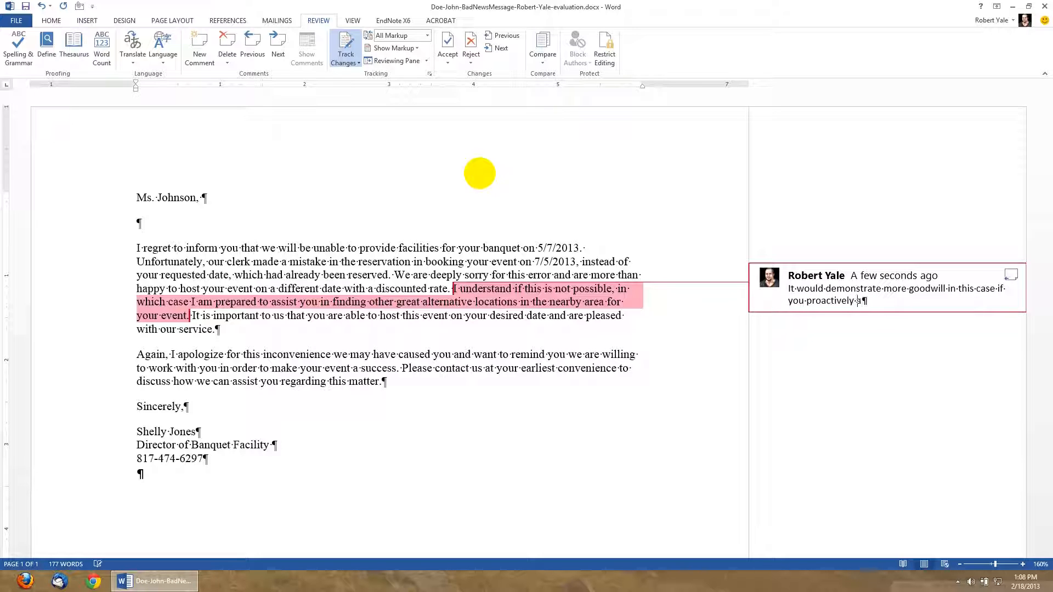
text(ssisted the customer)
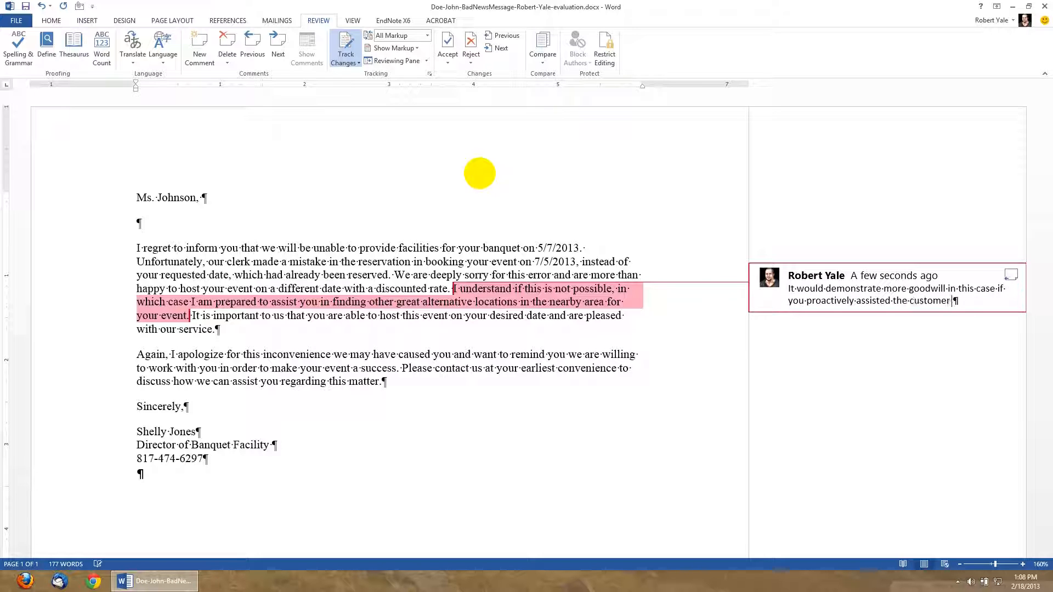
text( with finding an late)
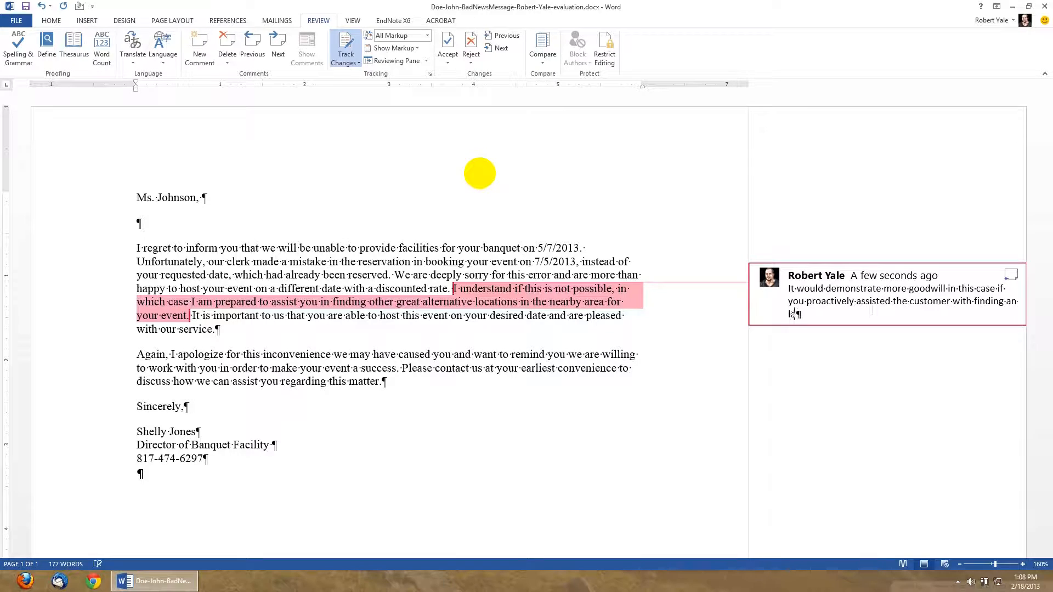
key(BackSpace)
key(BackSpace)
key(BackSpace)
key(BackSpace)
text(alternative location. Perhaps do)
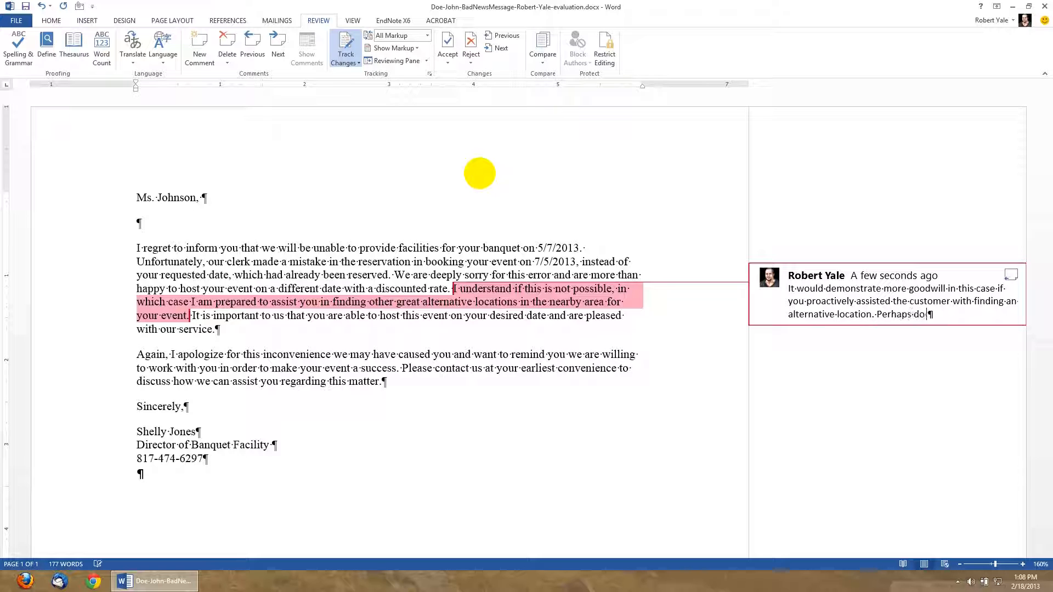
- Finish the comment with "some scouting and suggest some alternative facilities that are available on the date." and save the letter
text( some scouting and sug)
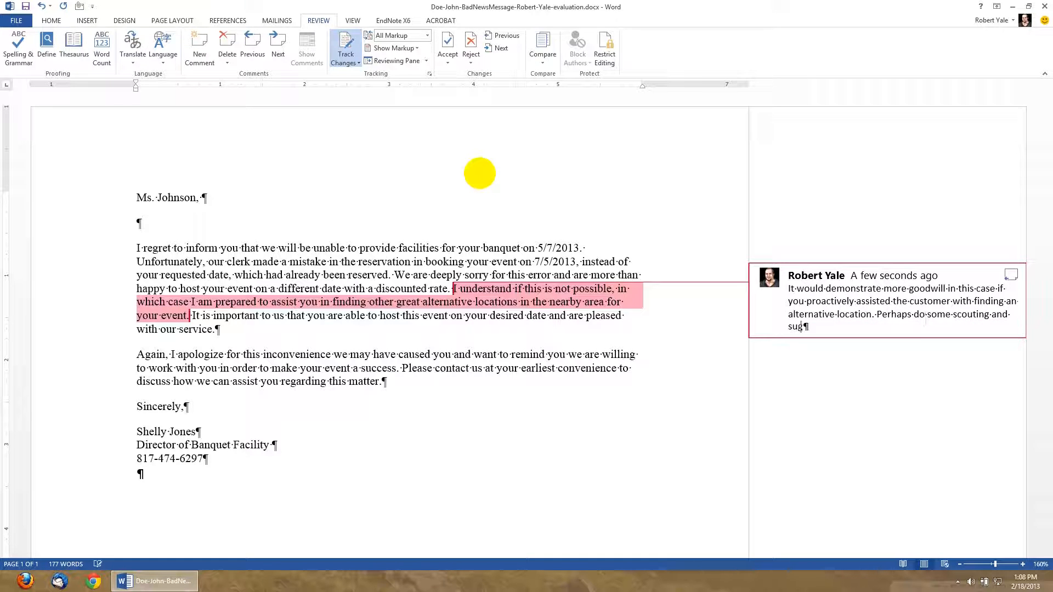
text(gest some alternative)
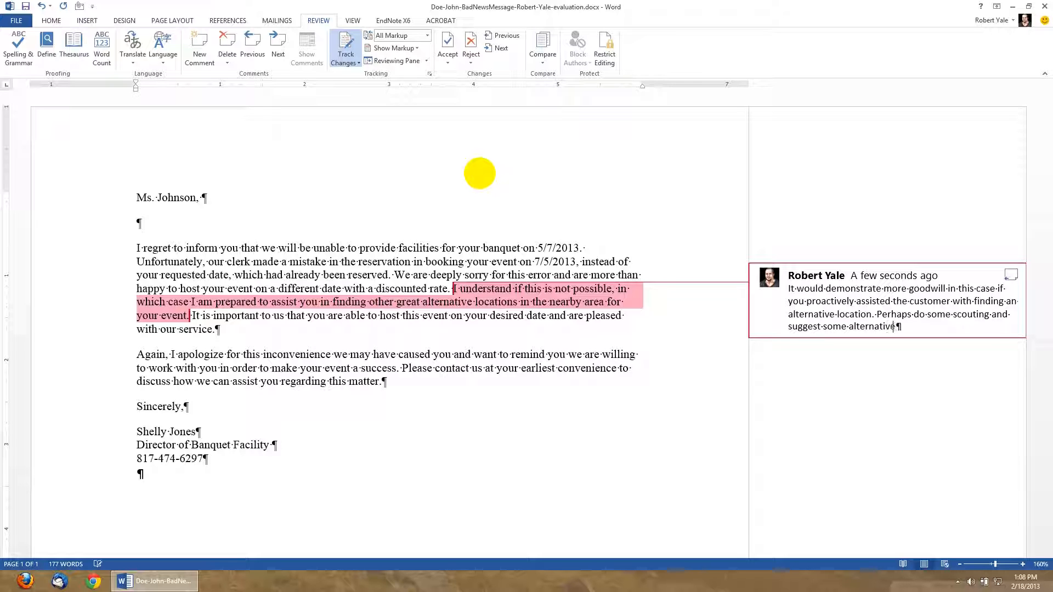
text( facilities that are available on t)
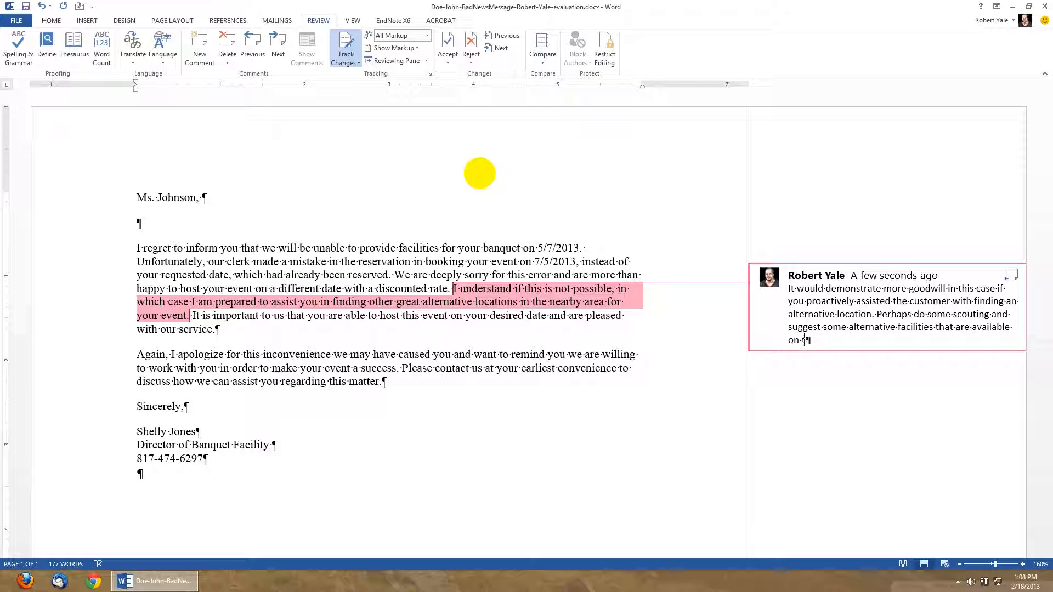
text(he date.)
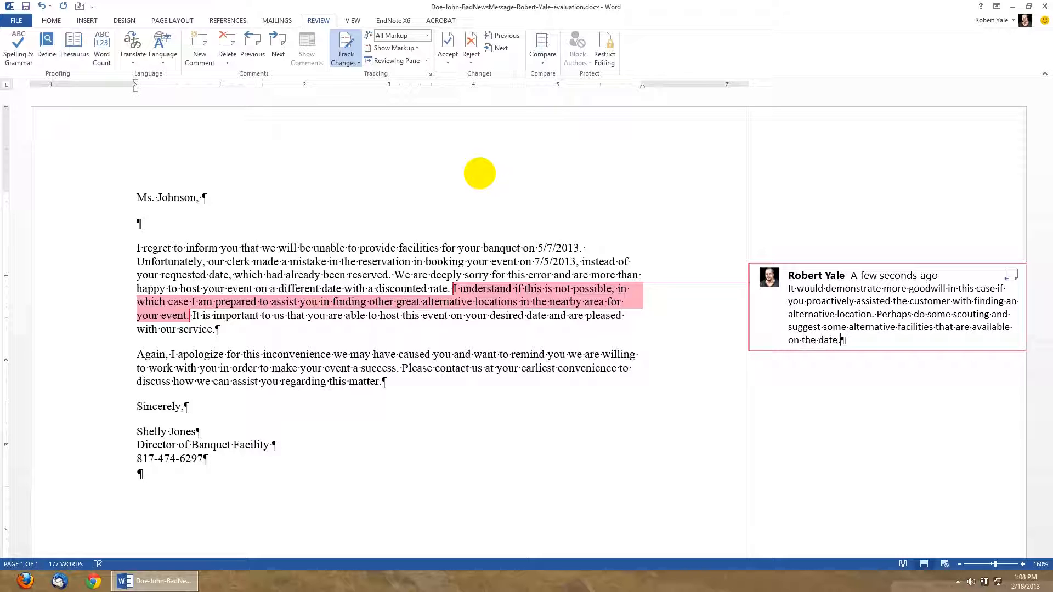
click(26, 6)
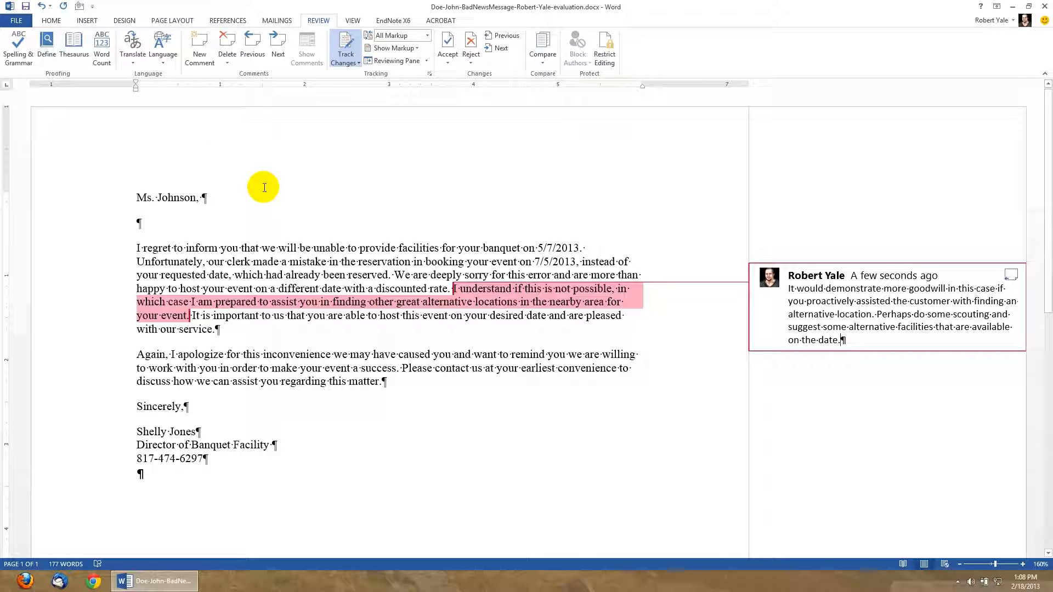